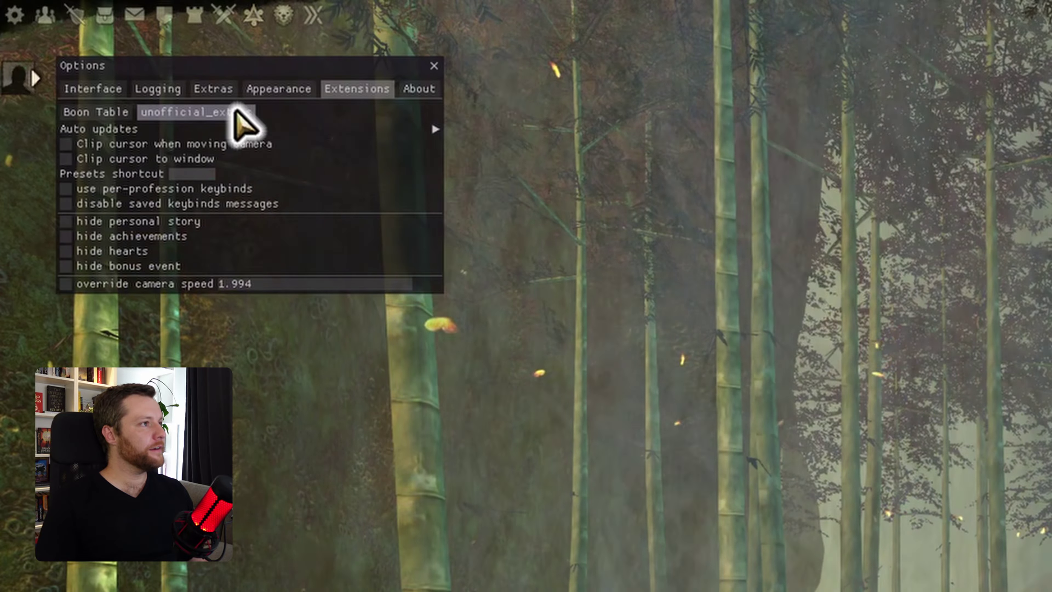
# - Enable hiding the personal story and bonus event in unofficial_extras, and travel to Mistlock Sanctuary with the passkey to apply it
pyautogui.moveTo(311, 133)
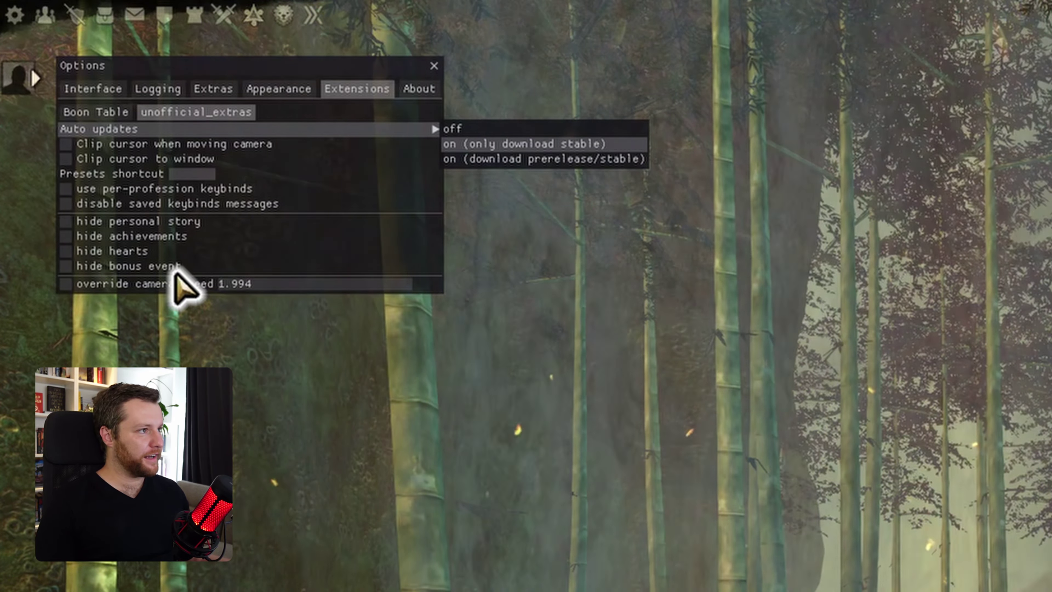
pyautogui.click(157, 220)
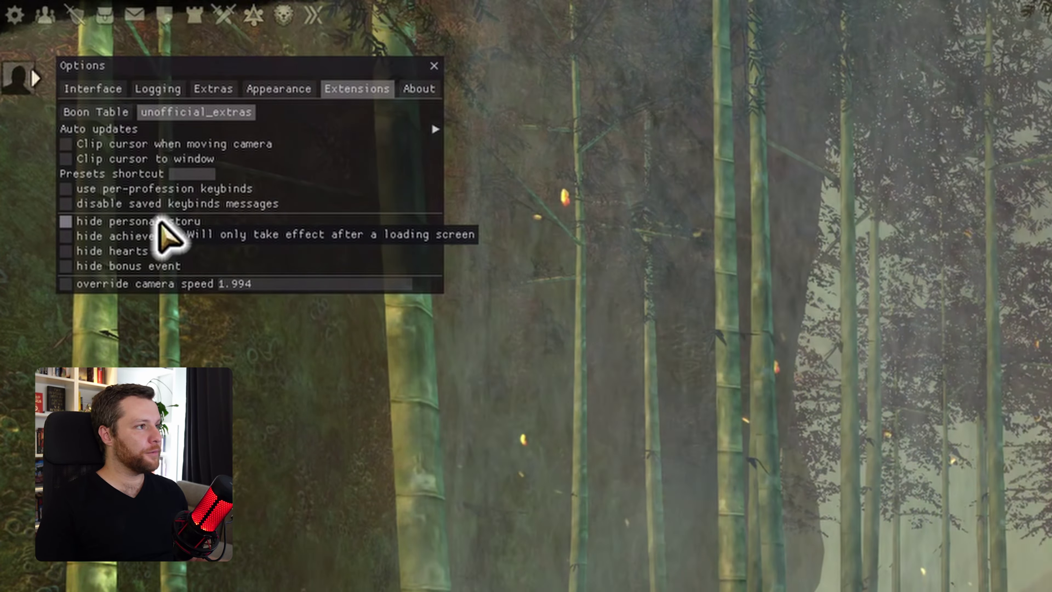
pyautogui.click(65, 221)
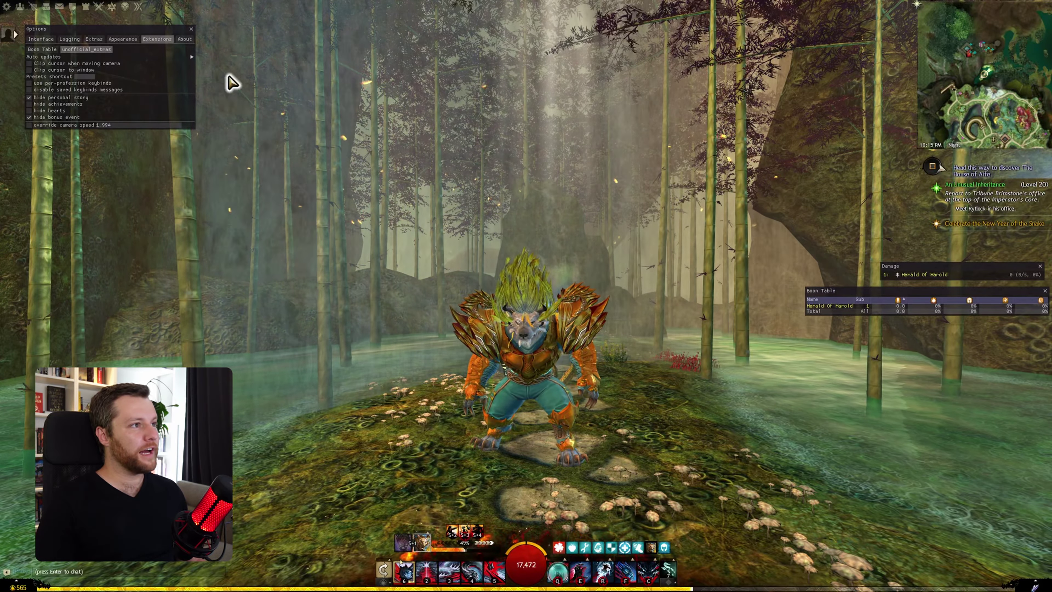
pyautogui.click(192, 29)
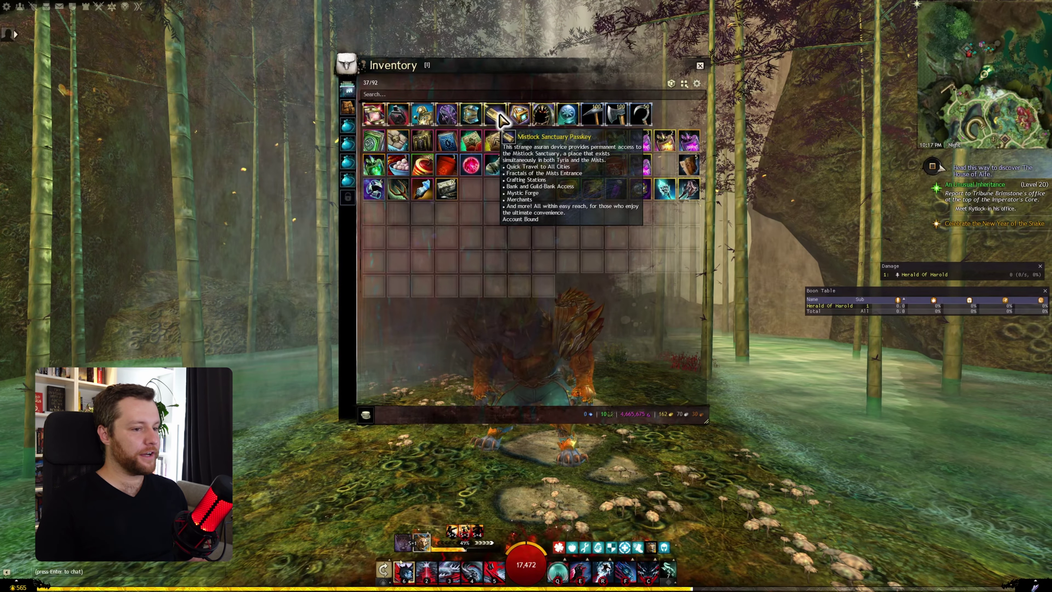
pyautogui.doubleClick(499, 116)
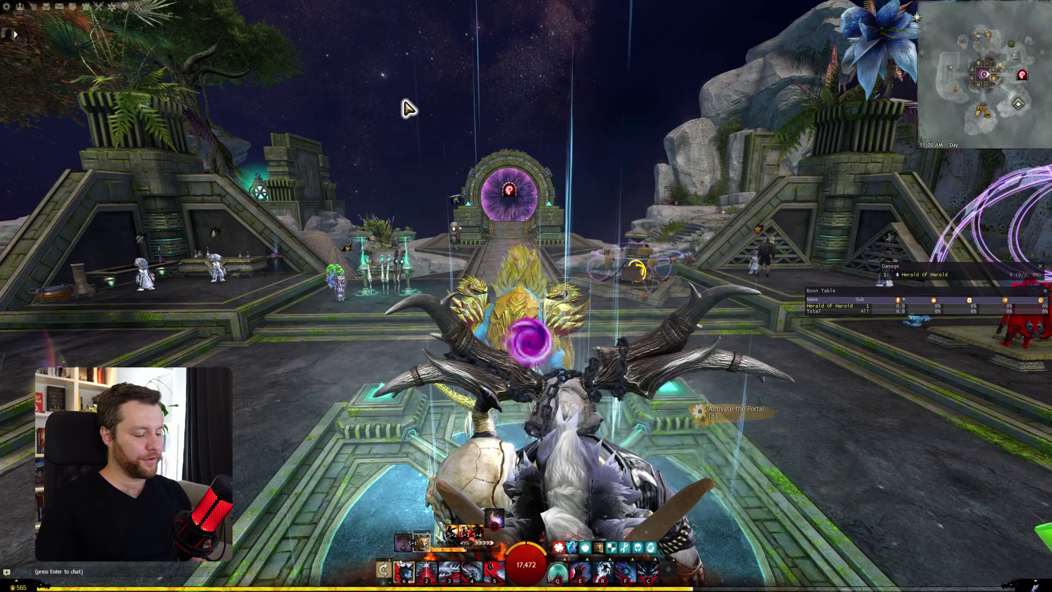
# - Disable hiding the personal story and bonus event in unofficial_extras, and use the Mistlock Sanctuary Passkey to trigger a loading screen
pyautogui.hotkey('alt', 'shift', 't')
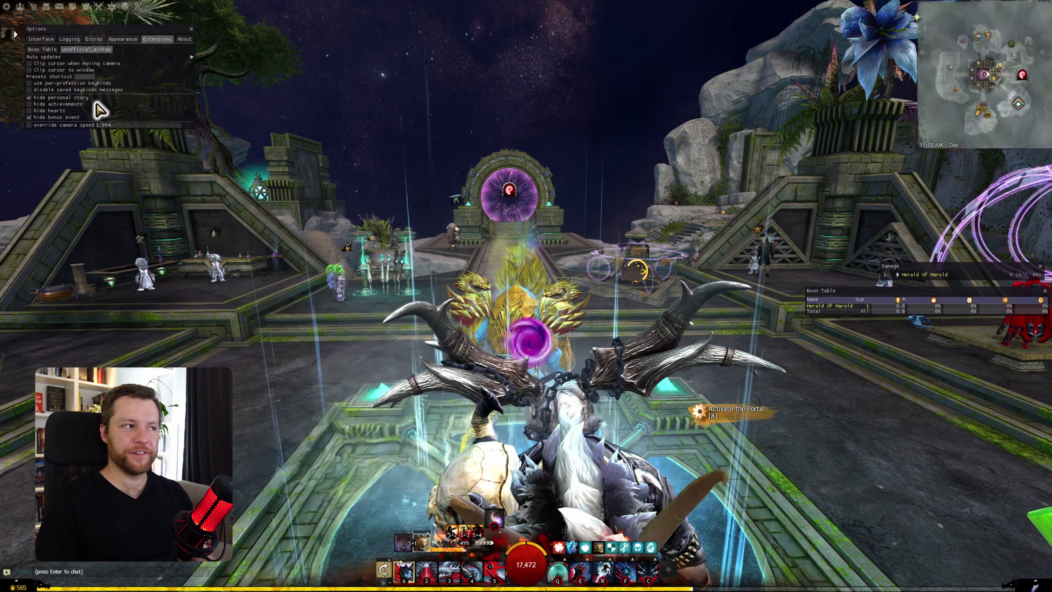
pyautogui.click(29, 98)
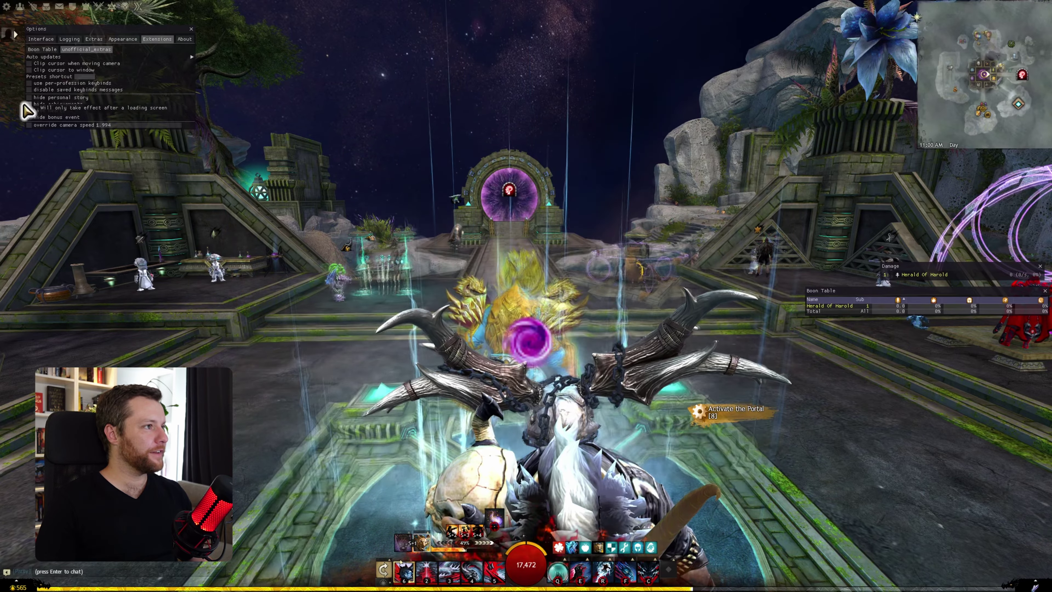
pyautogui.click(37, 117)
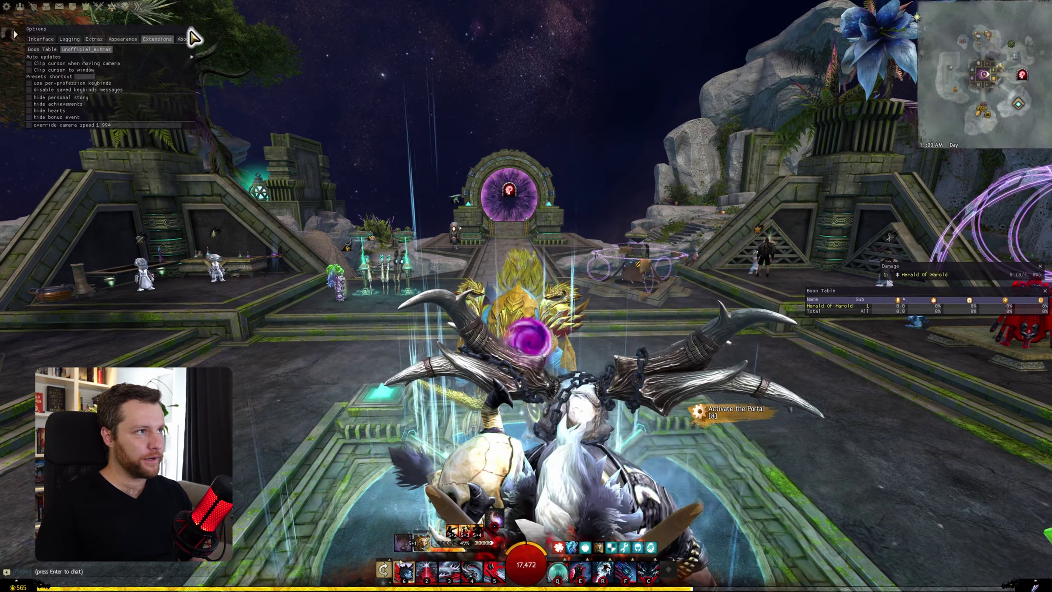
pyautogui.click(190, 29)
pyautogui.press('i')
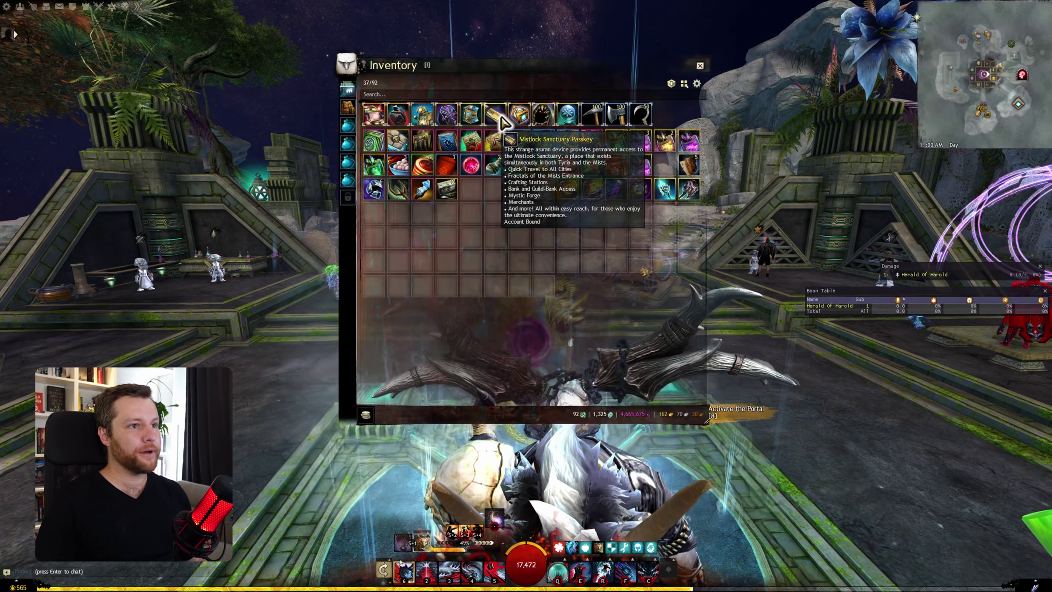
pyautogui.doubleClick(501, 122)
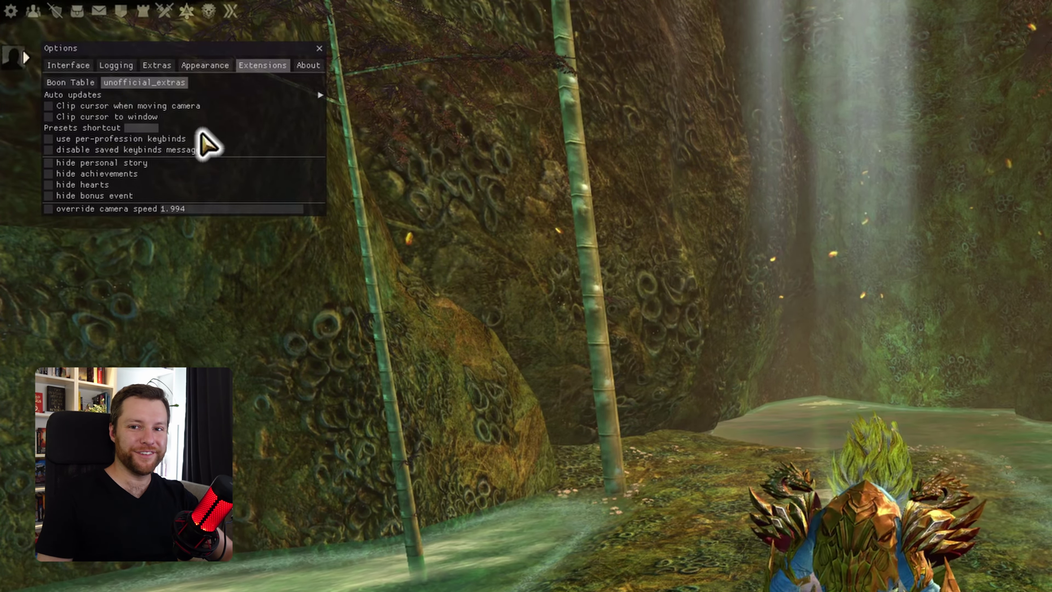
# - In Nexus, bind the Radial Menus addon's Mounts keybind to the middle mouse button (MMB) and close the window
pyautogui.hotkey('alt', 'shift', 't')
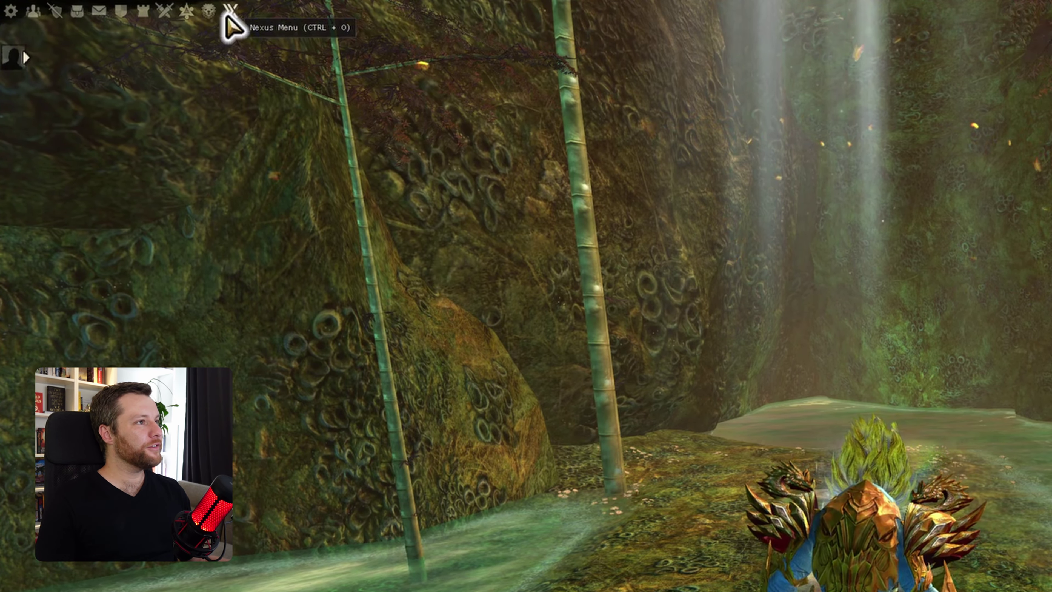
pyautogui.click(230, 12)
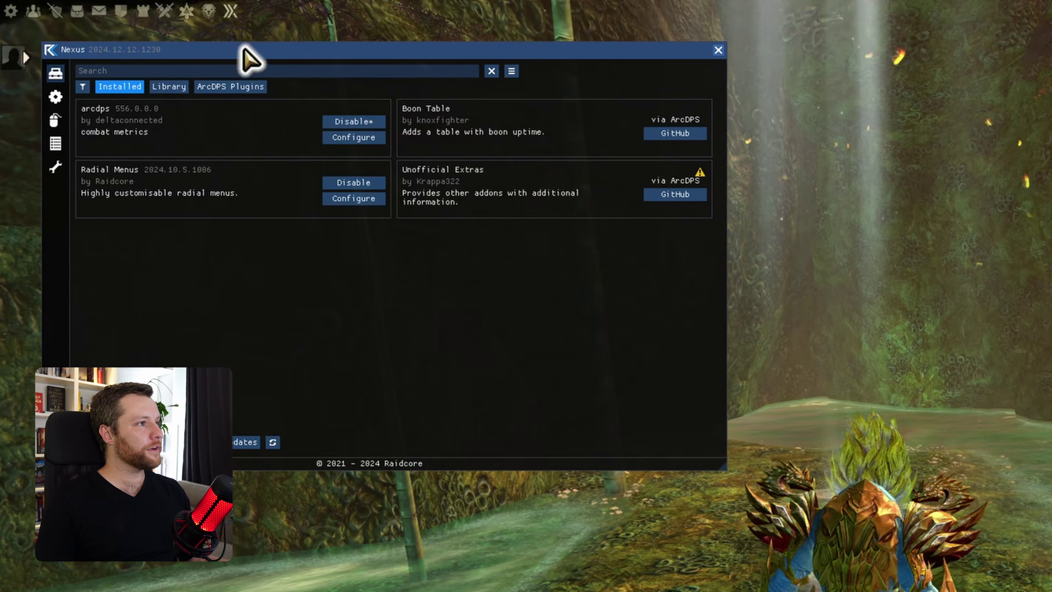
pyautogui.click(354, 199)
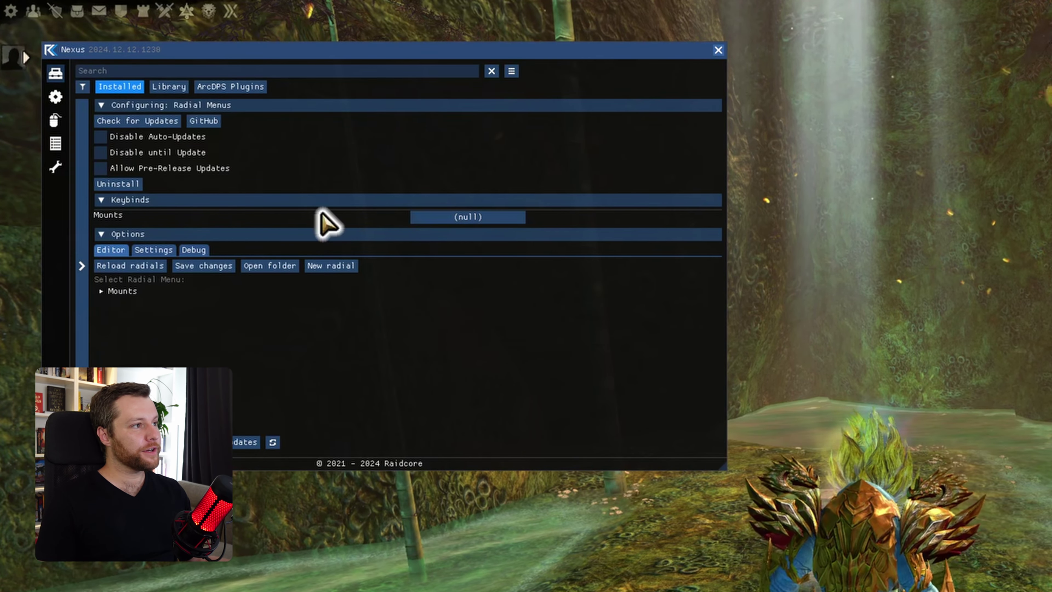
pyautogui.click(467, 220)
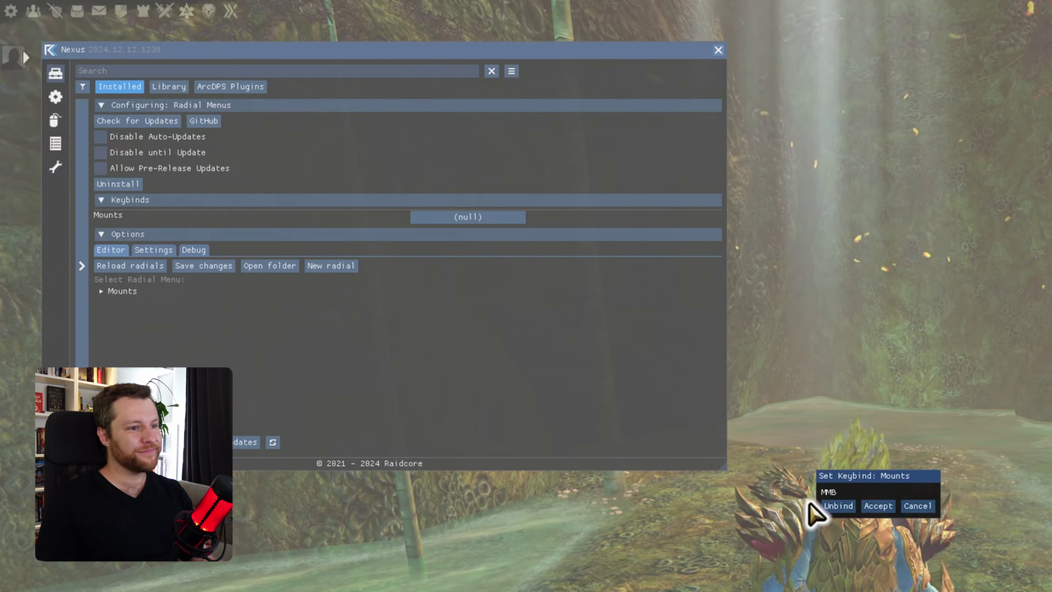
pyautogui.click(875, 507)
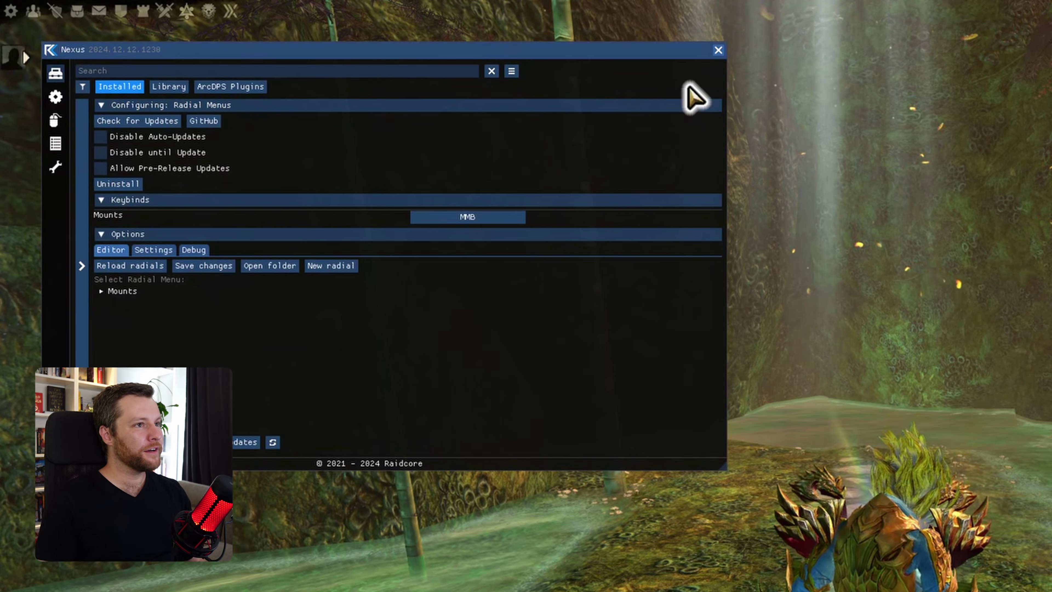
pyautogui.click(718, 50)
# - Test the Mounts radial menu at several places on the game view, summon a mount with it and dismount
pyautogui.middleClick(529, 187)
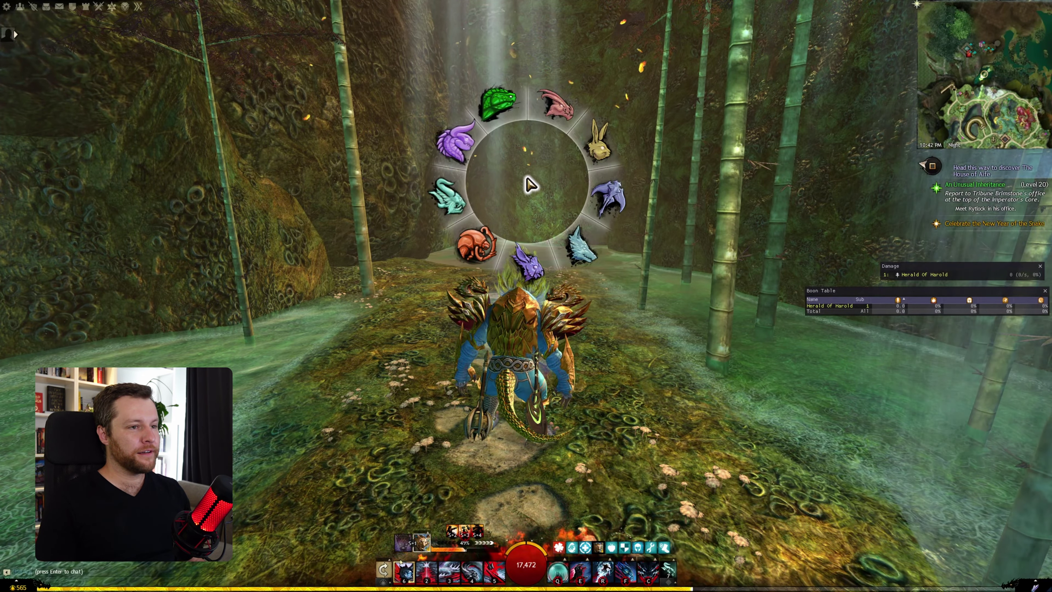
pyautogui.middleClick(538, 230)
pyautogui.middleClick(401, 190)
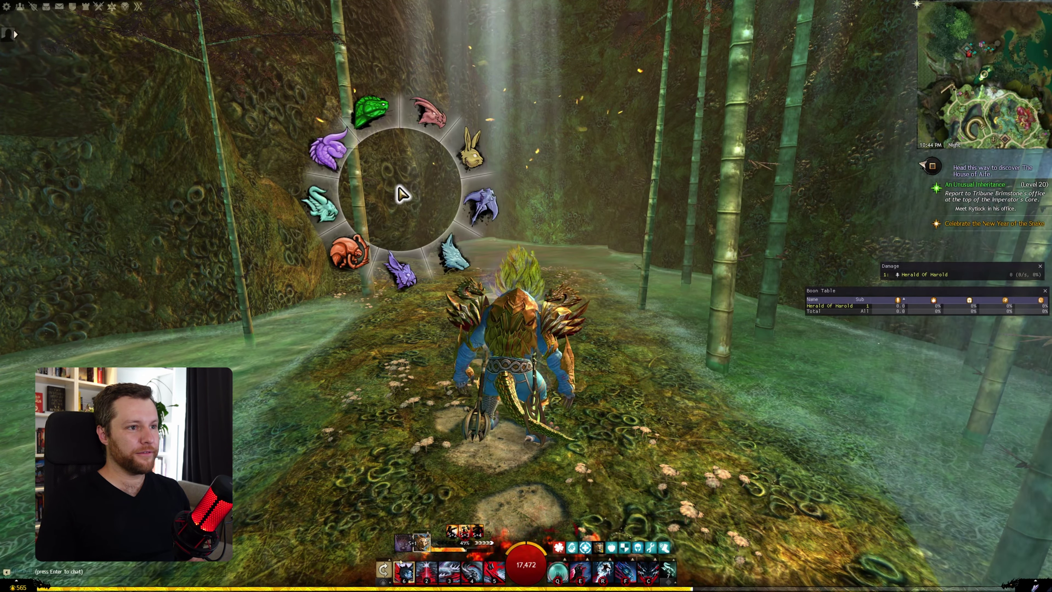
pyautogui.middleClick(679, 254)
pyautogui.middleClick(718, 187)
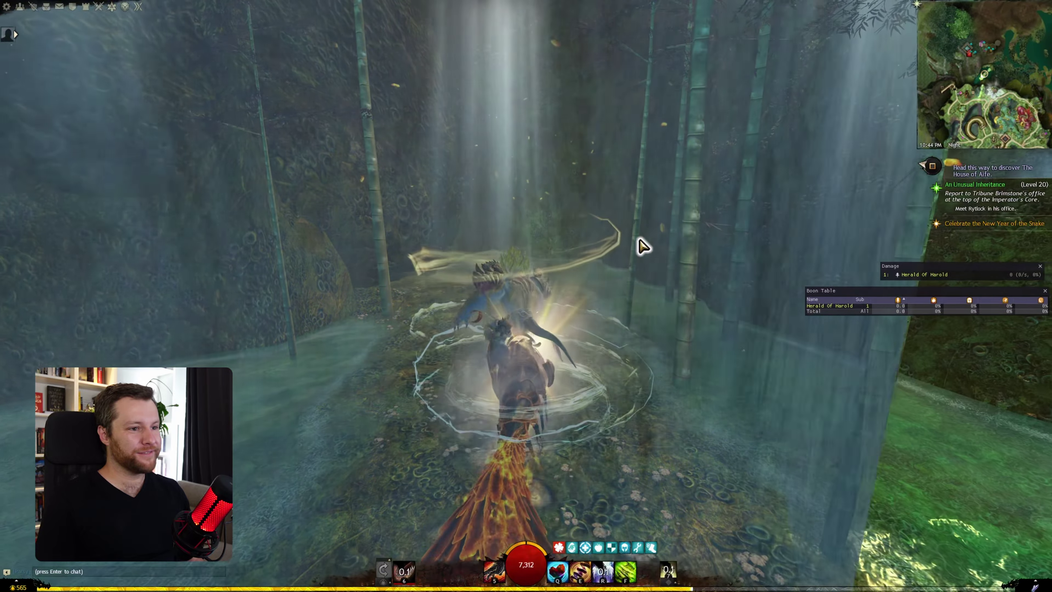
pyautogui.press('x')
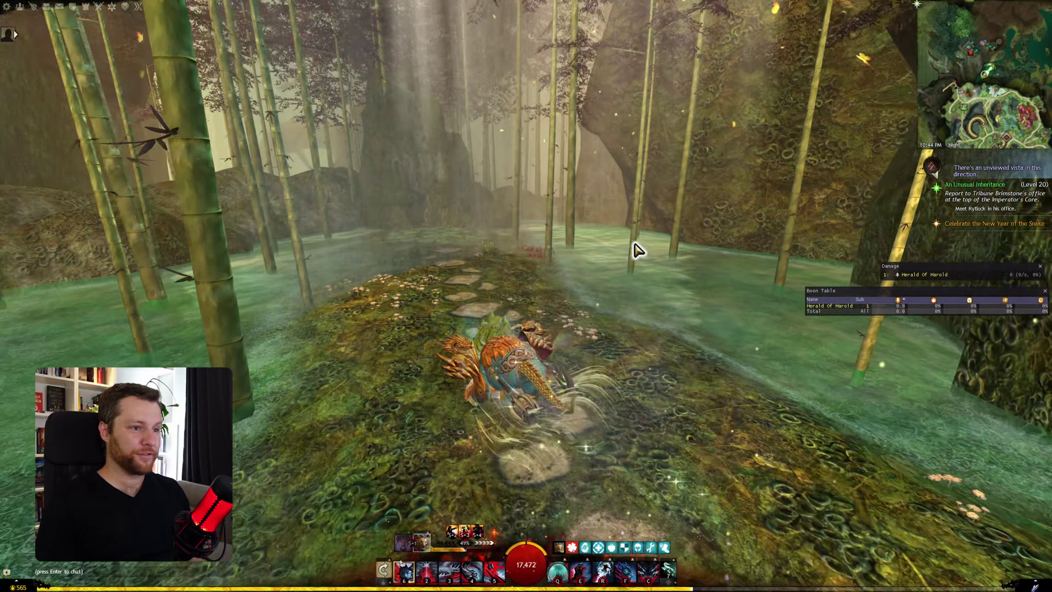
pyautogui.middleClick(631, 253)
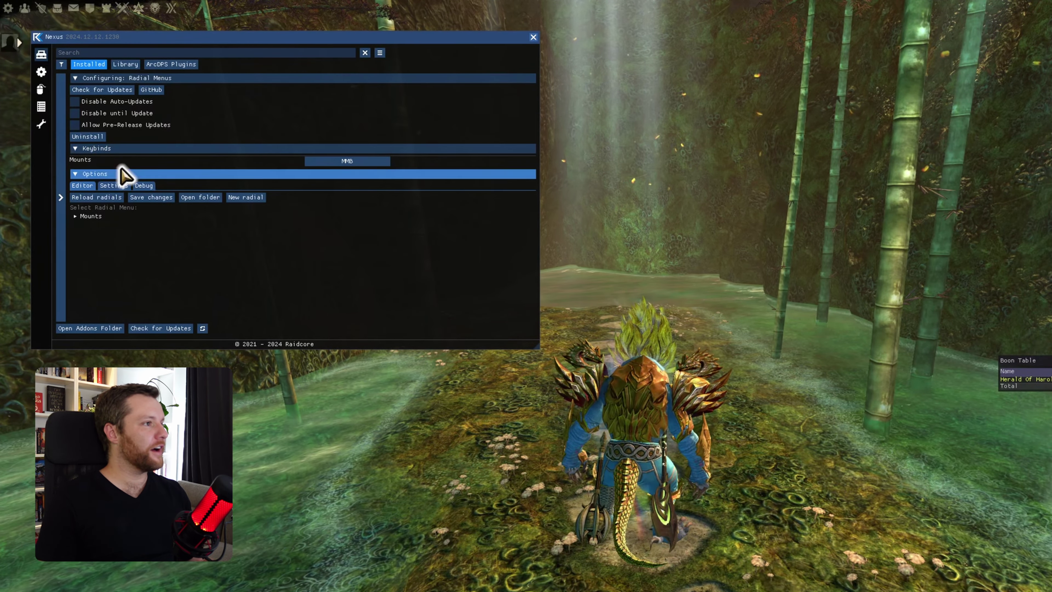
# - Enable Draw in Center in the Mounts radial menu's settings and close the Nexus window
pyautogui.click(119, 186)
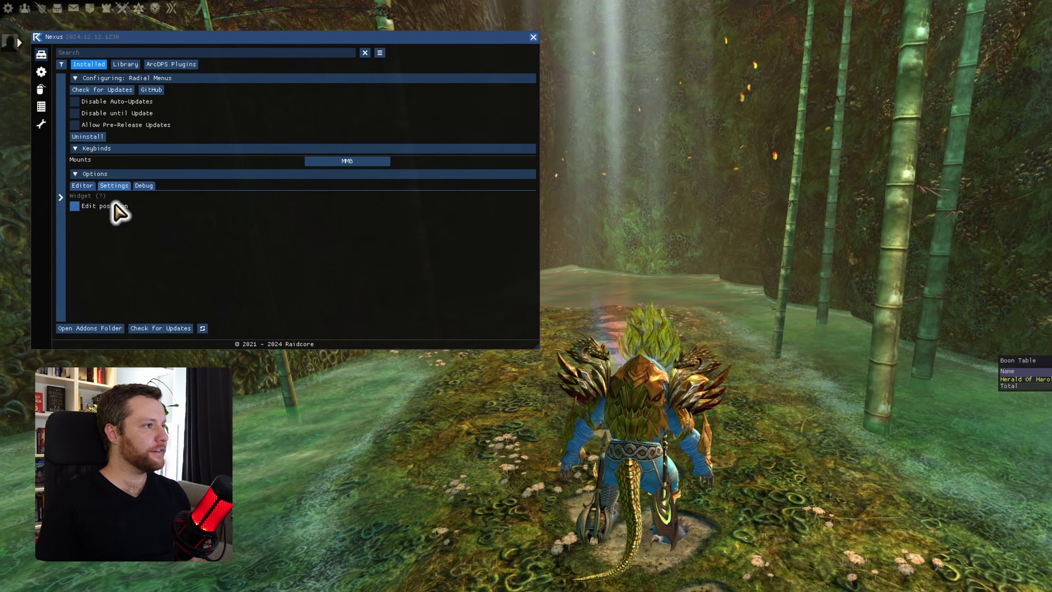
pyautogui.click(82, 185)
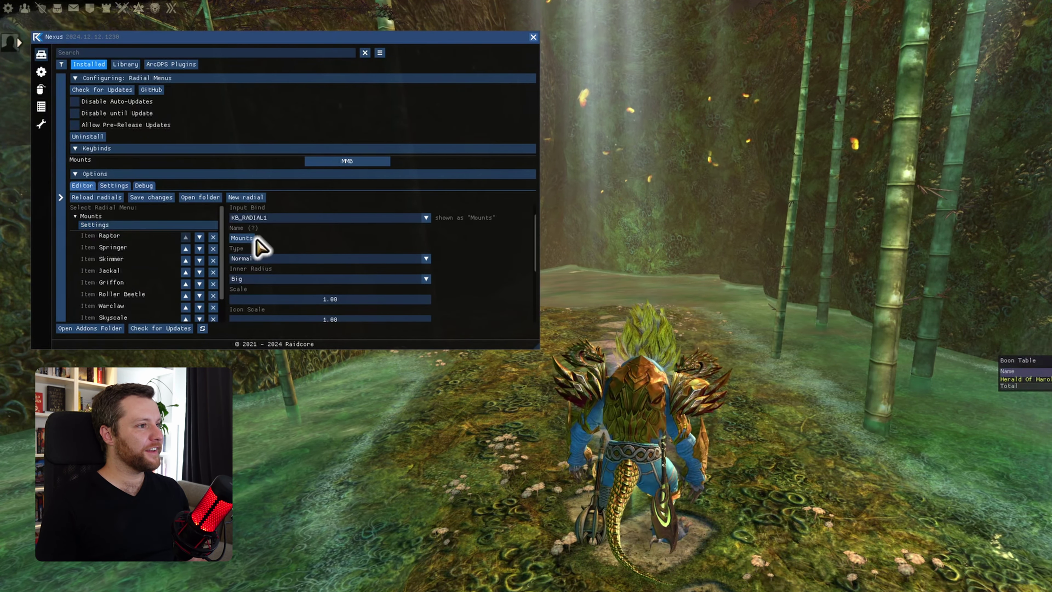
pyautogui.scroll(-4, 394, 241)
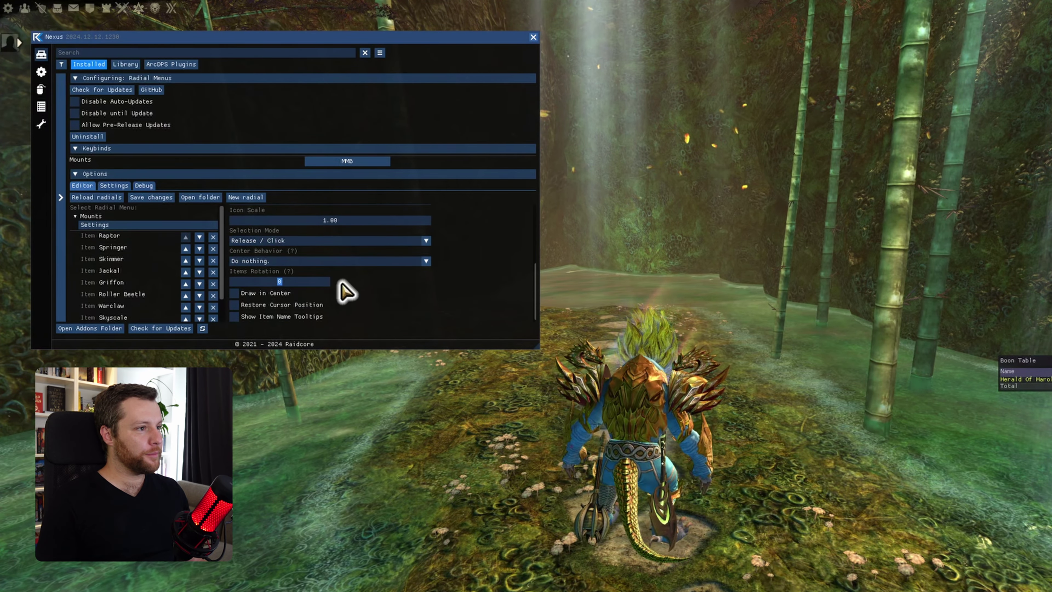
pyautogui.click(285, 293)
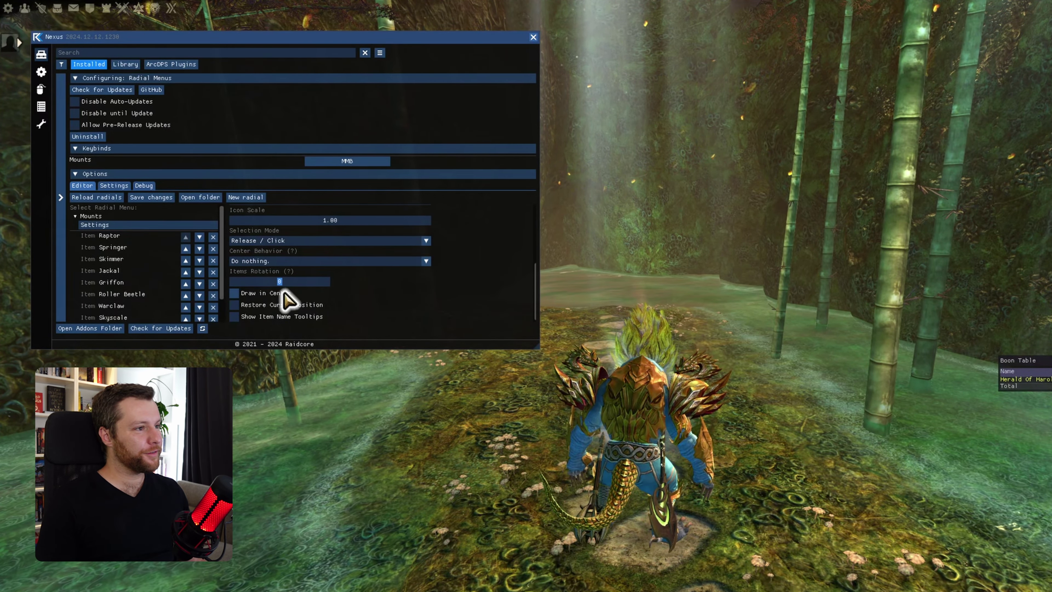
pyautogui.click(533, 37)
# - Test the centered Mounts radial menu by summoning a mount from it and dismounting
pyautogui.middleClick(743, 347)
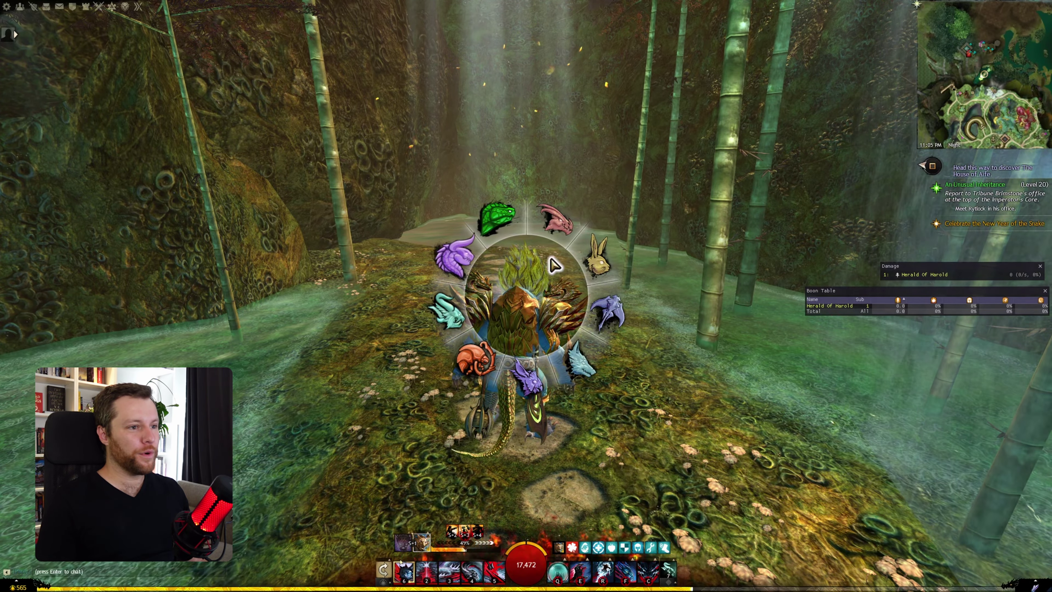
pyautogui.click(578, 262)
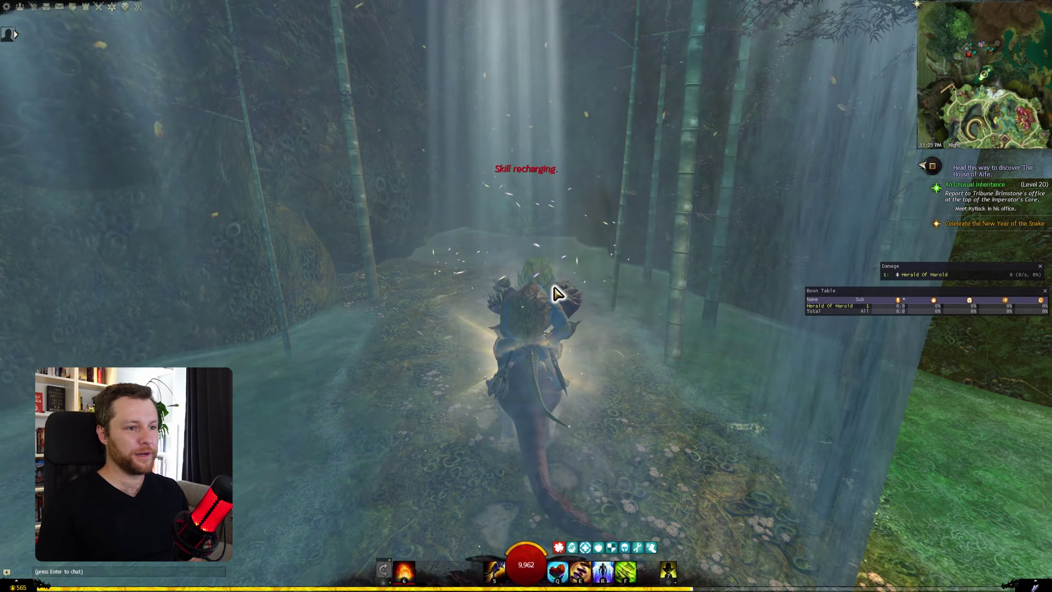
pyautogui.press('x')
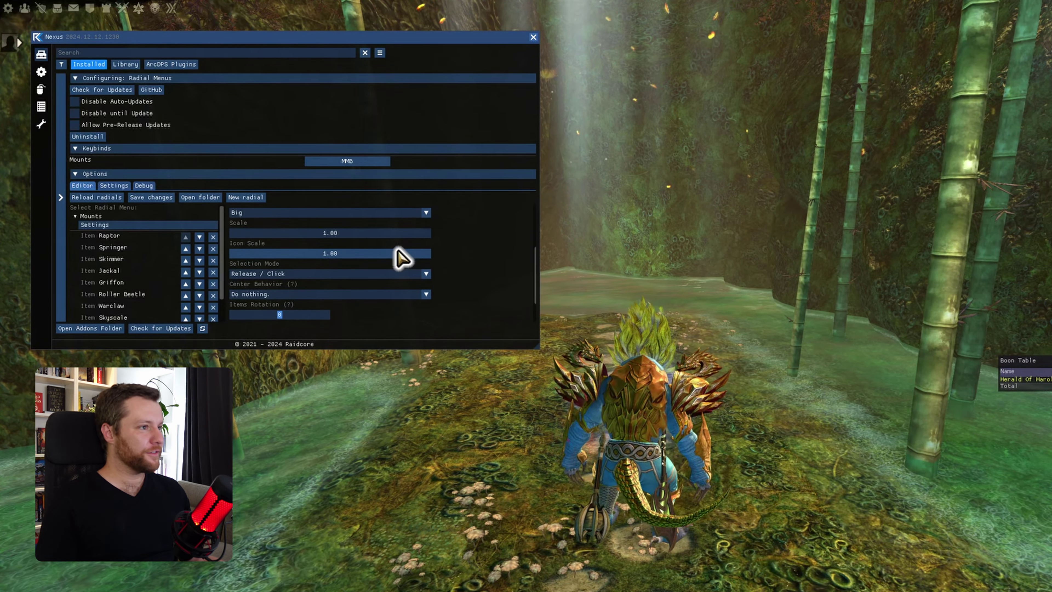
# - Open the keybinds page in Nexus, and open the Nexus Shim module in the Blish HUD settings
pyautogui.scroll(2, 393, 253)
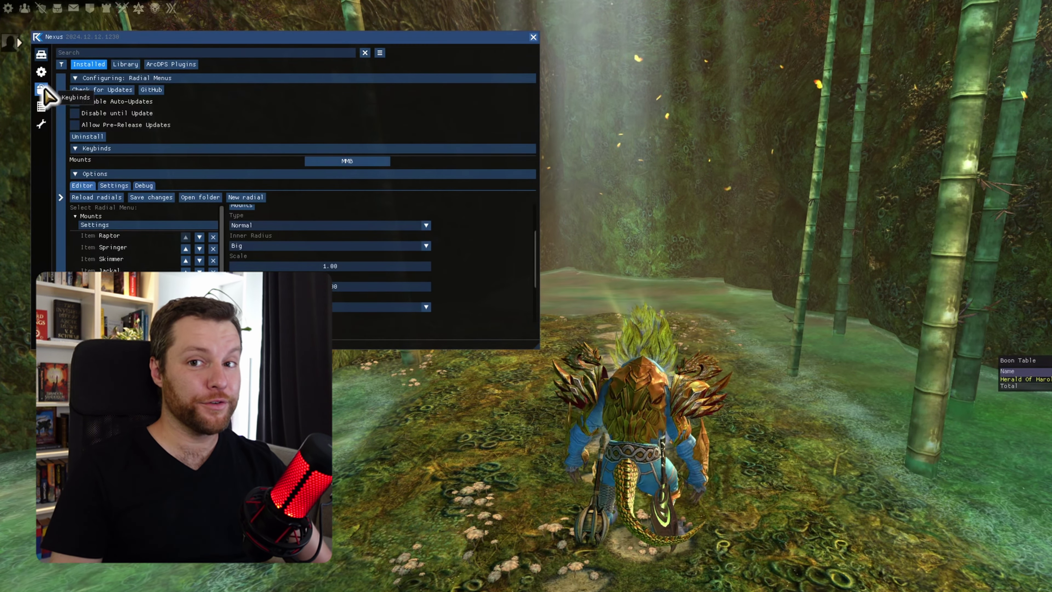
pyautogui.click(45, 94)
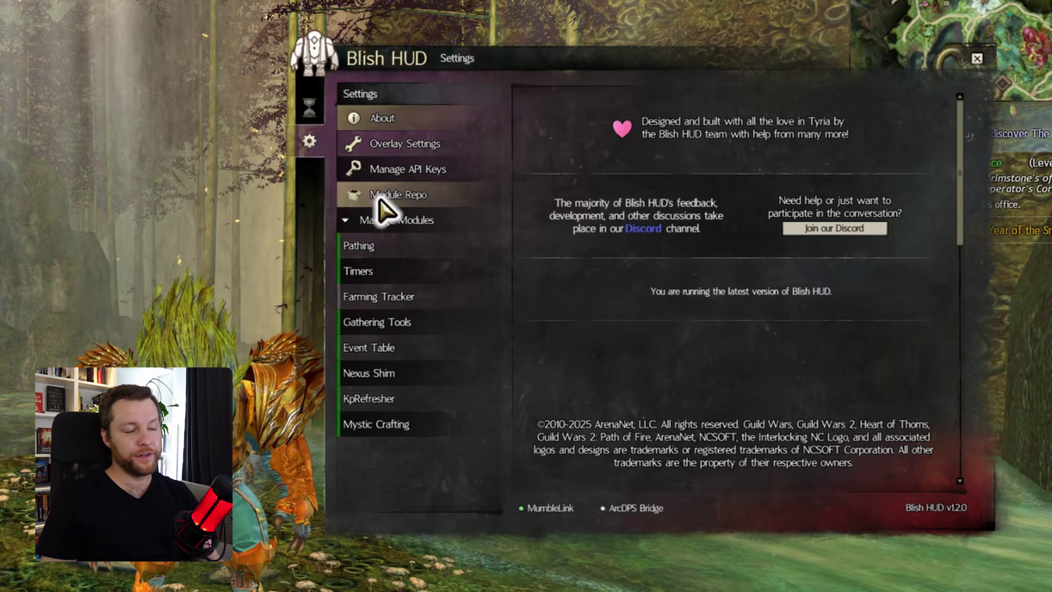
pyautogui.click(385, 372)
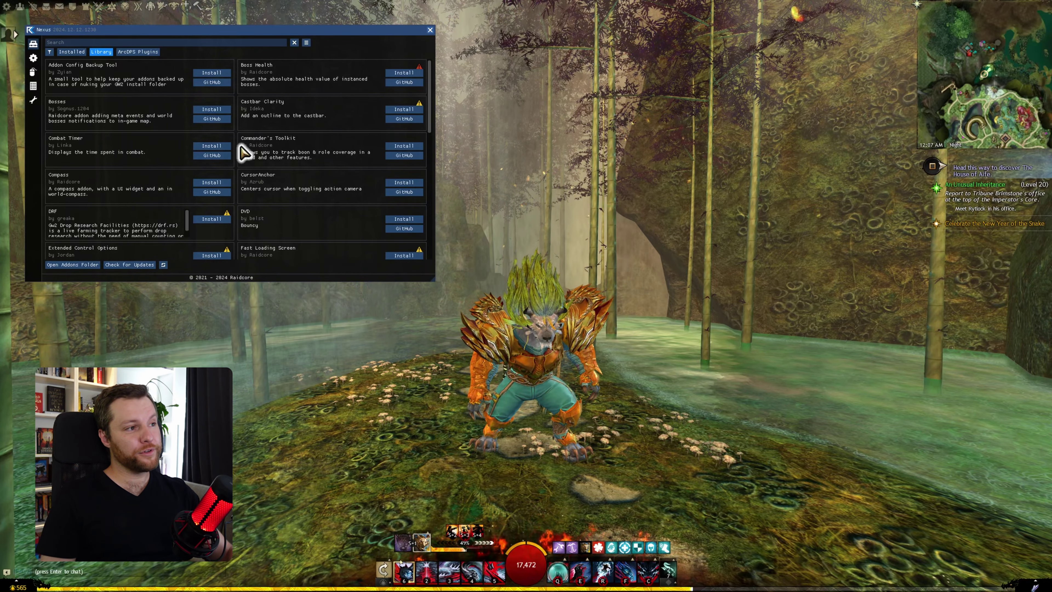
# - Browse the installable addons in the Nexus library
pyautogui.scroll(-5, 302, 190)
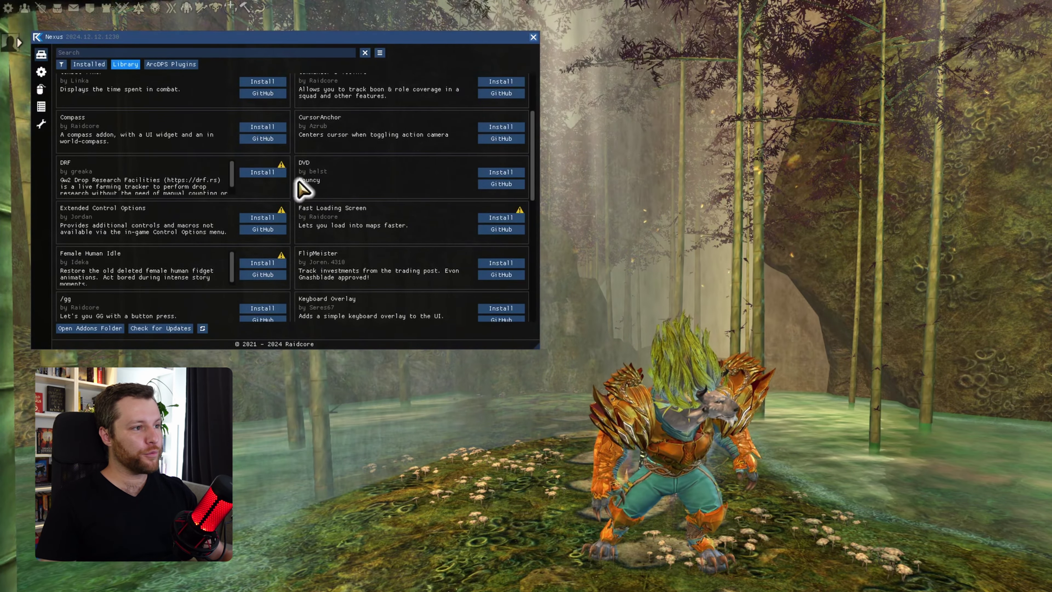
pyautogui.scroll(-6, 303, 189)
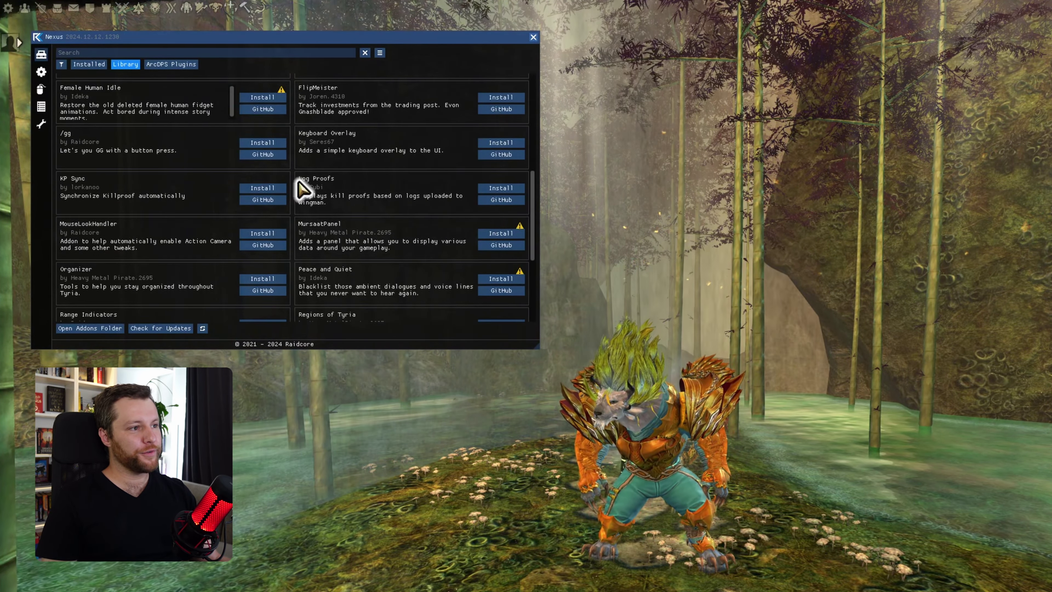